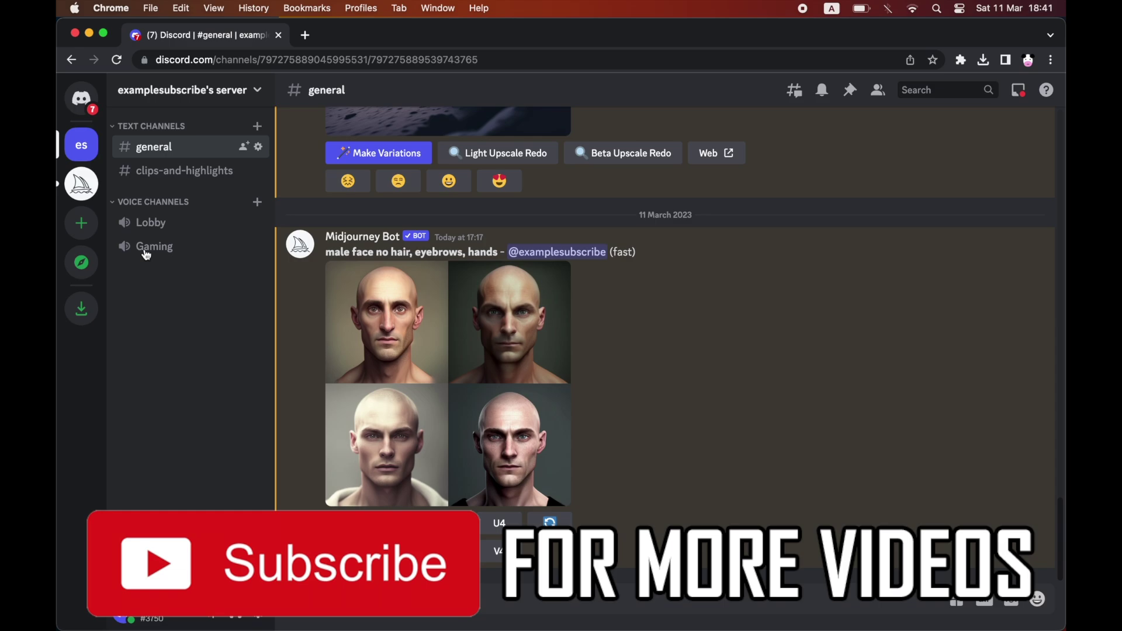
Step: Go to the Midjourney server and open the newbies-57 channel under Newcomer Rooms 2
{"action": "left_click", "coordinate": [81, 186]}
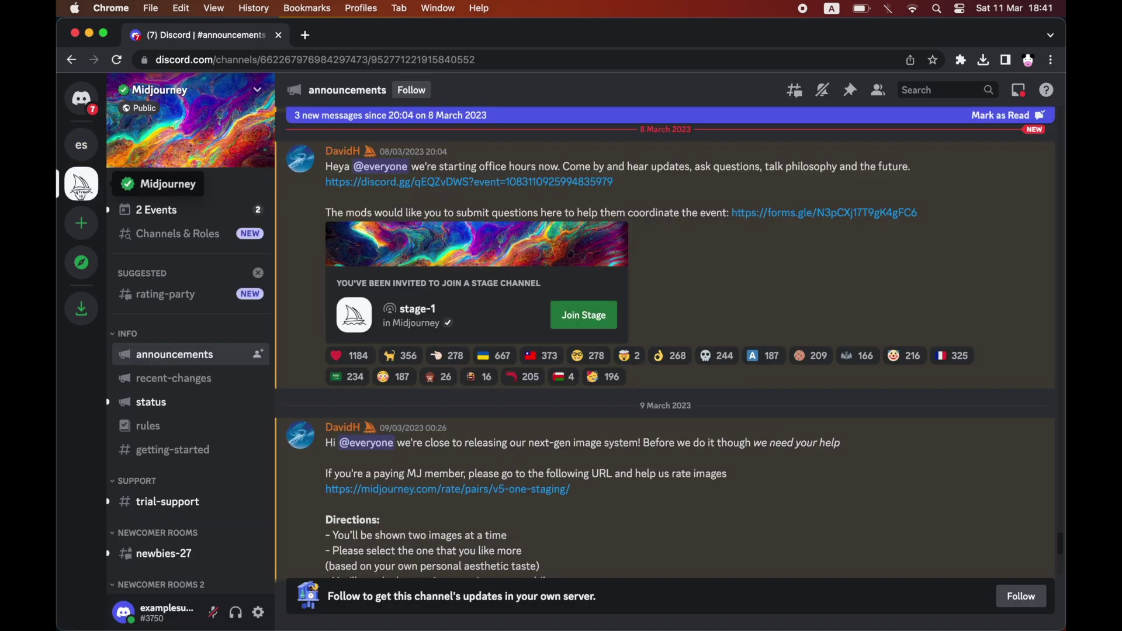
{"action": "scroll", "coordinate": [185, 368], "scroll_direction": "down", "scroll_amount": 5}
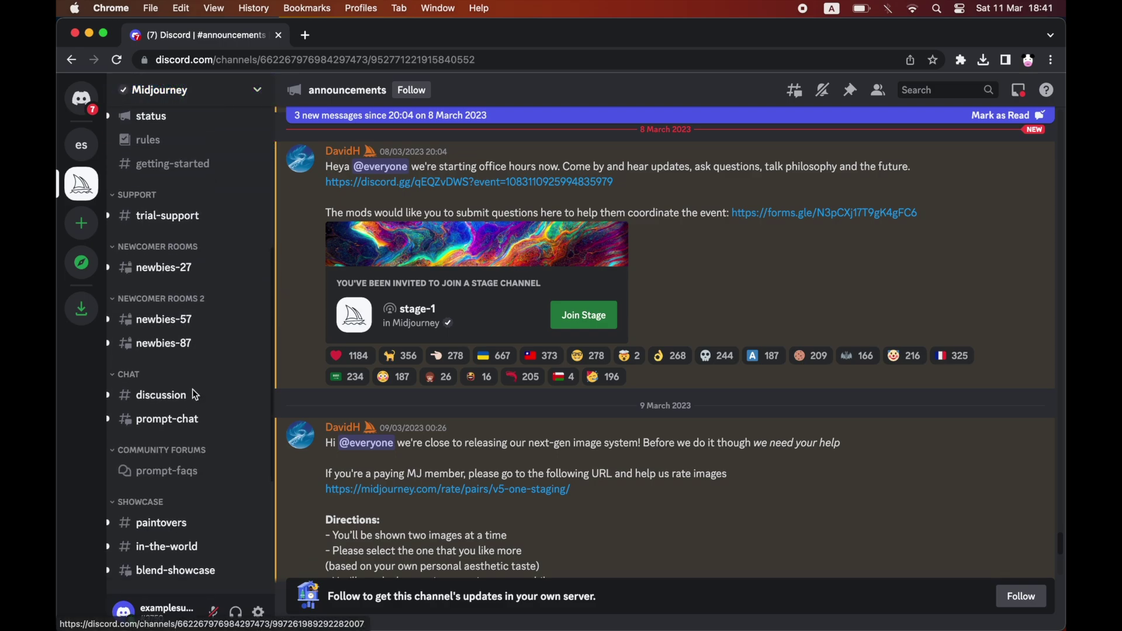
{"action": "left_click", "coordinate": [164, 319]}
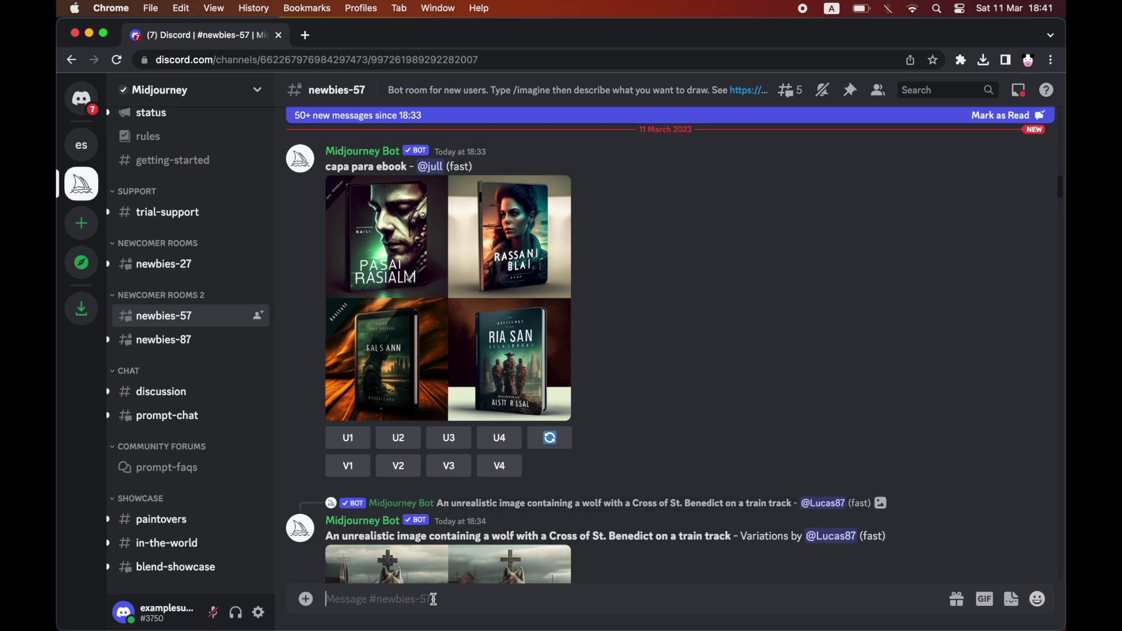
{"action": "scroll", "coordinate": [500, 465], "scroll_direction": "down", "scroll_amount": 5}
{"action": "scroll", "coordinate": [500, 465], "scroll_direction": "down", "scroll_amount": 5}
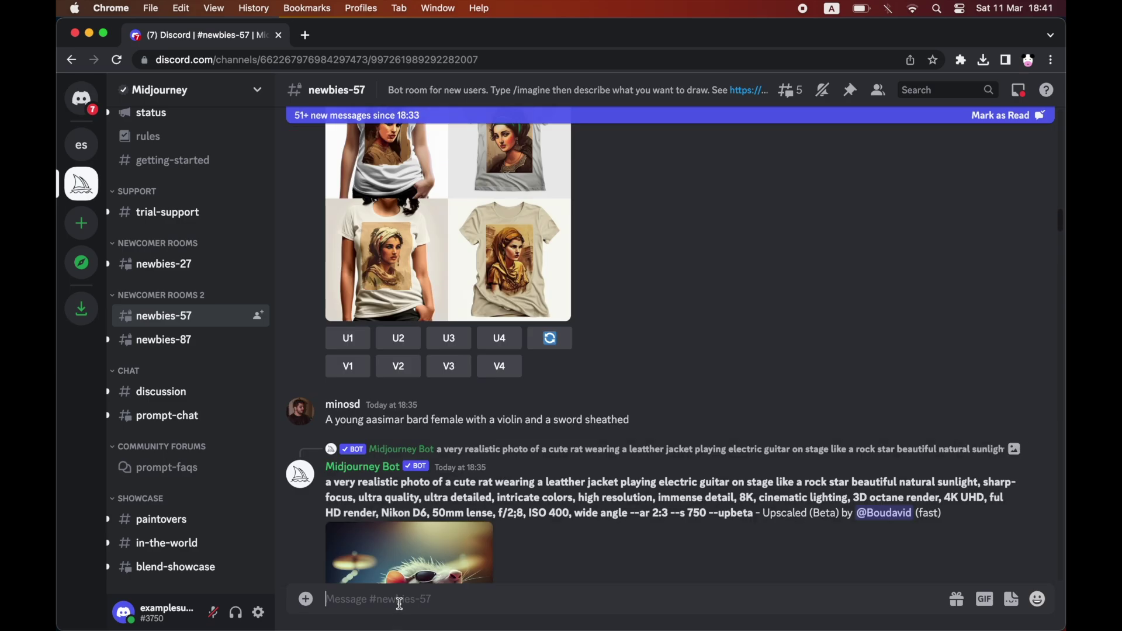
{"action": "type", "text": "/"}
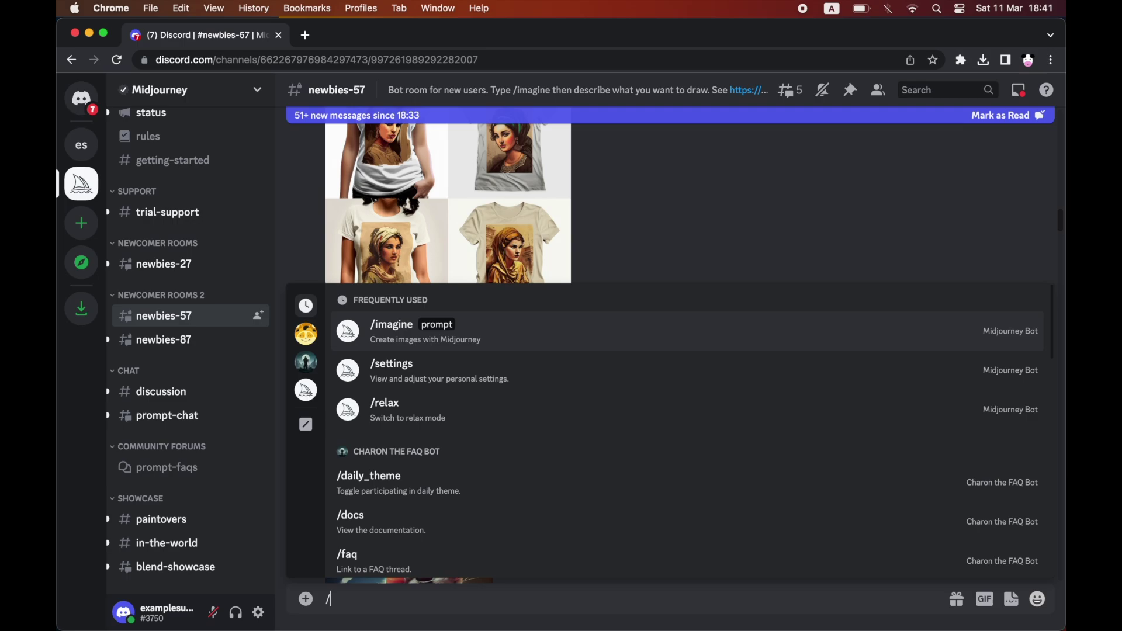
{"action": "type", "text": "imagine"}
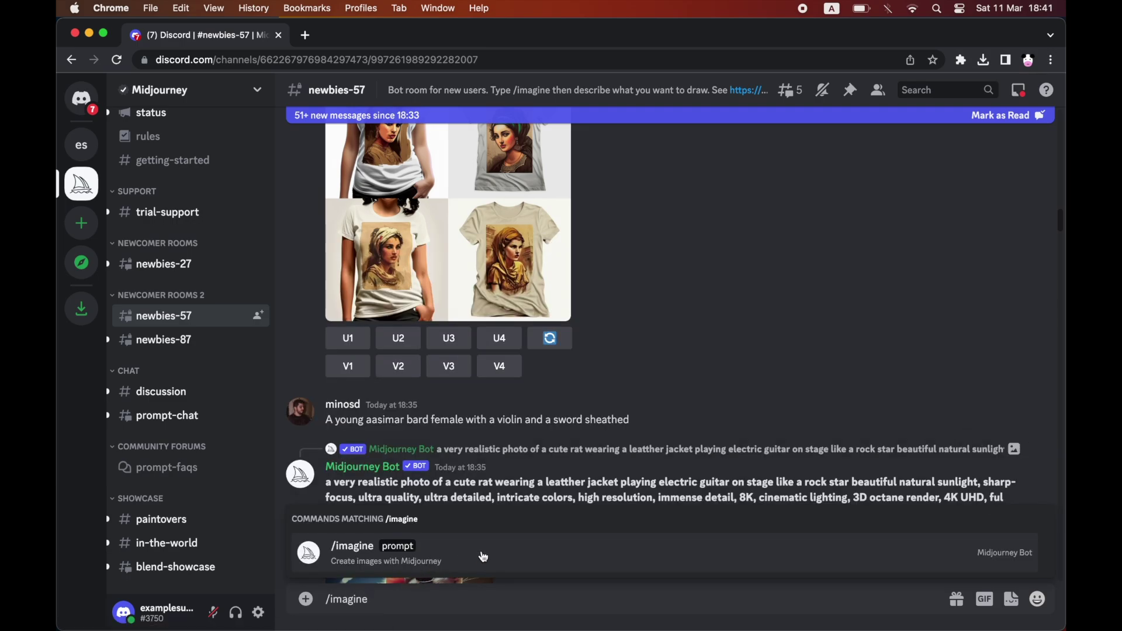
Step: Load the /imagine command into the newbies-57 message box
{"action": "left_click", "coordinate": [478, 552]}
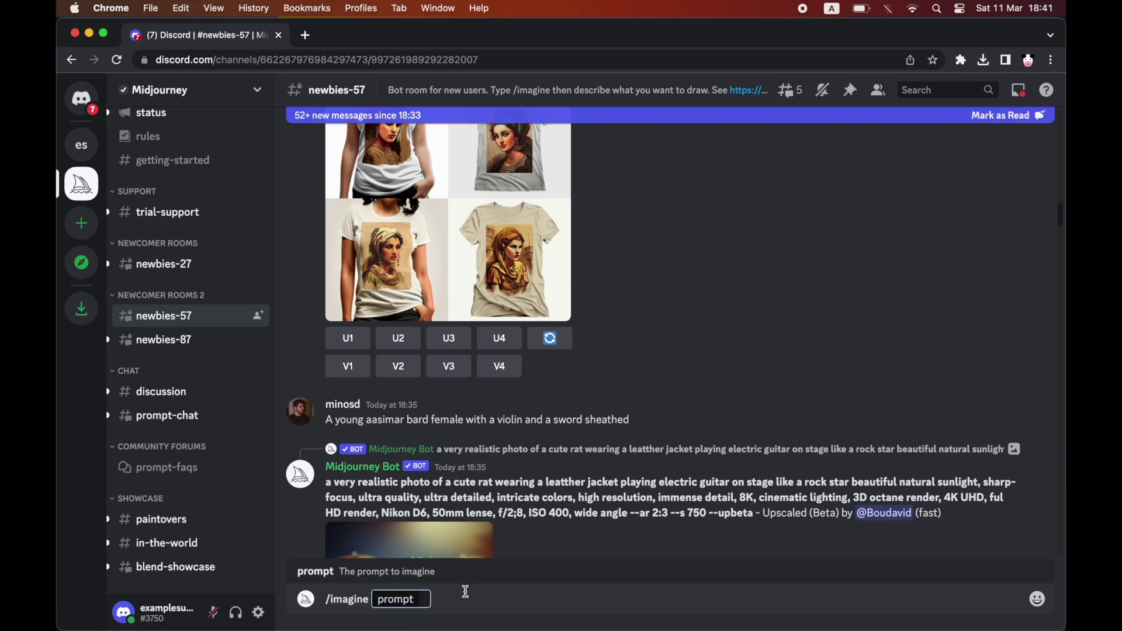
{"action": "type", "text": "male fa"}
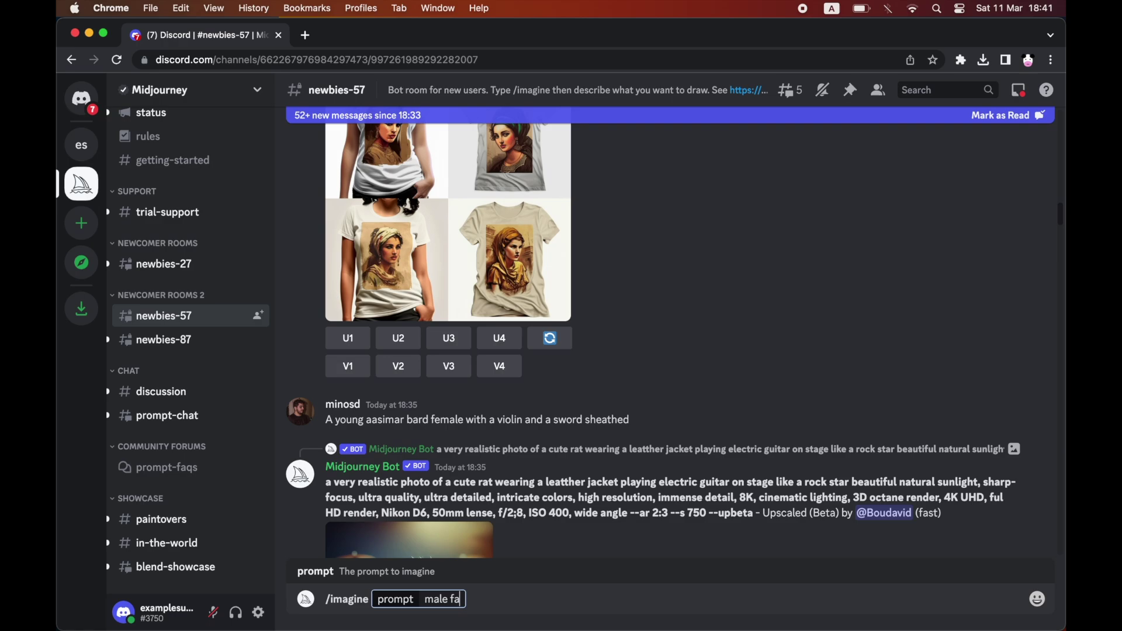
{"action": "type", "text": "ce with re"}
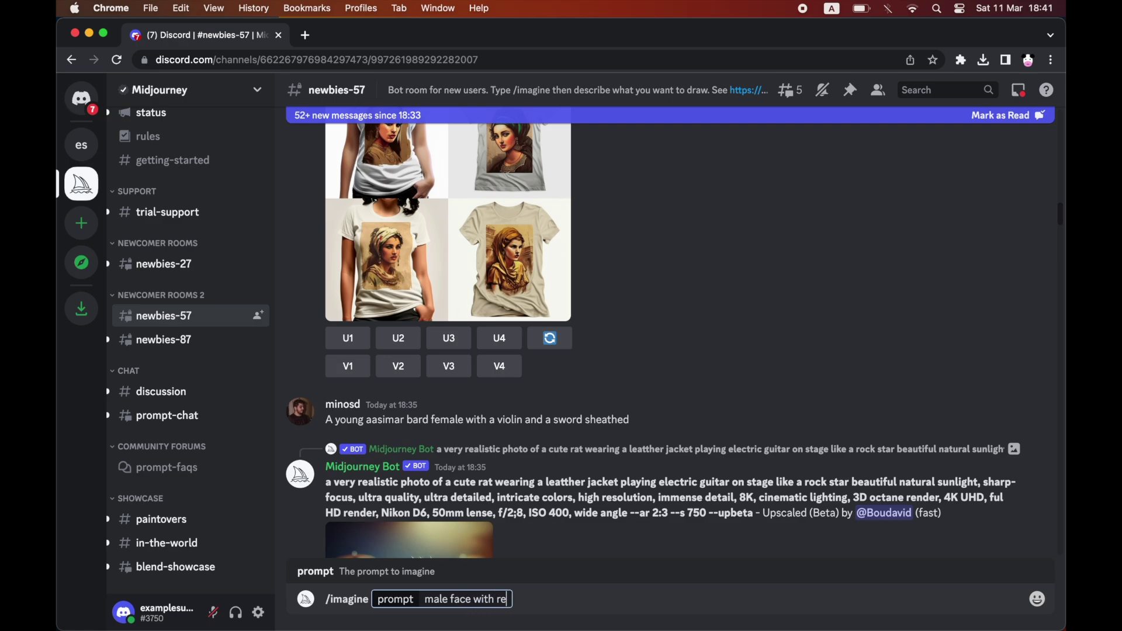
{"action": "type", "text": "d hat"}
{"action": "type", "text": " --"}
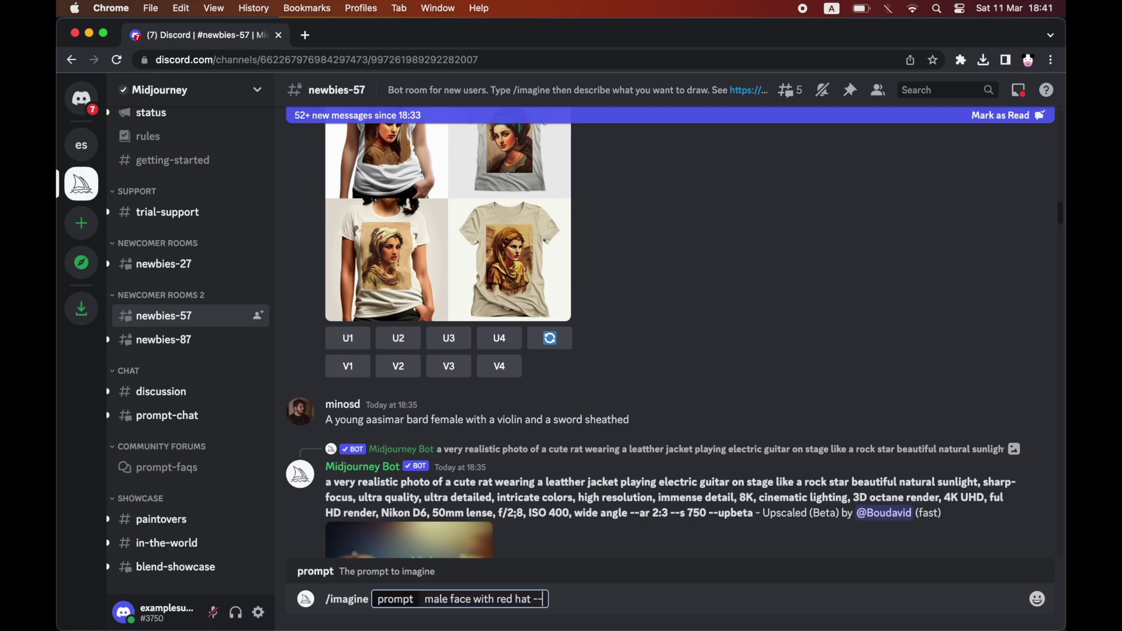
{"action": "type", "text": " no ha"}
{"action": "type", "text": "ir"}
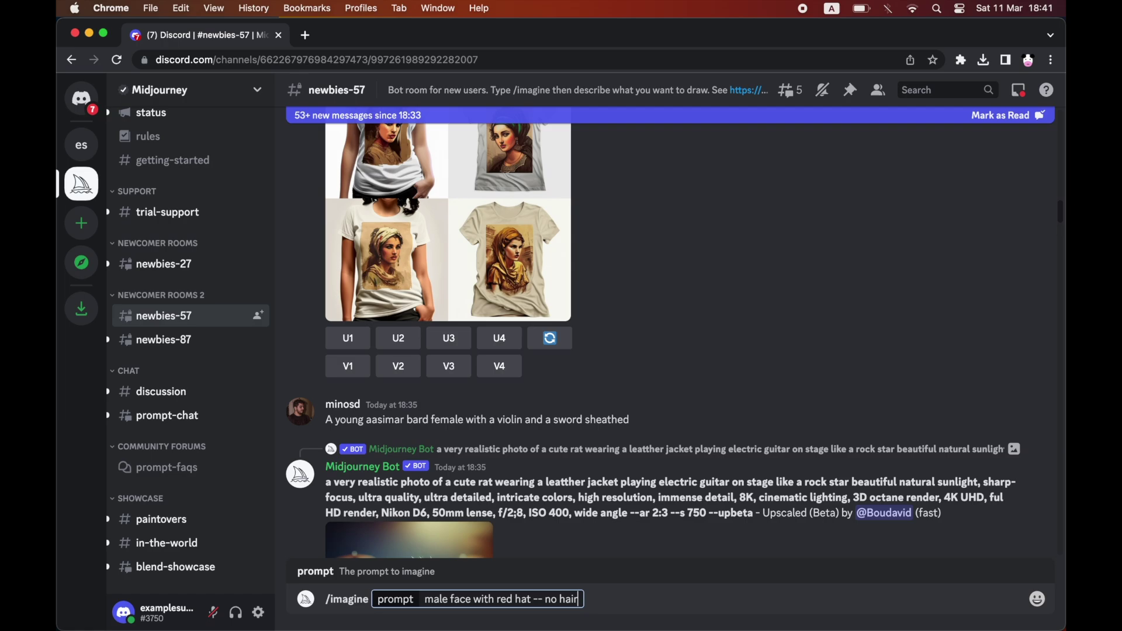
{"action": "type", "text": " --"}
{"action": "type", "text": " 16:9"}
Step: Submit the prompt 'male face with red hat -- no hair -- 16:9' to Midjourney
{"action": "key", "text": "Return"}
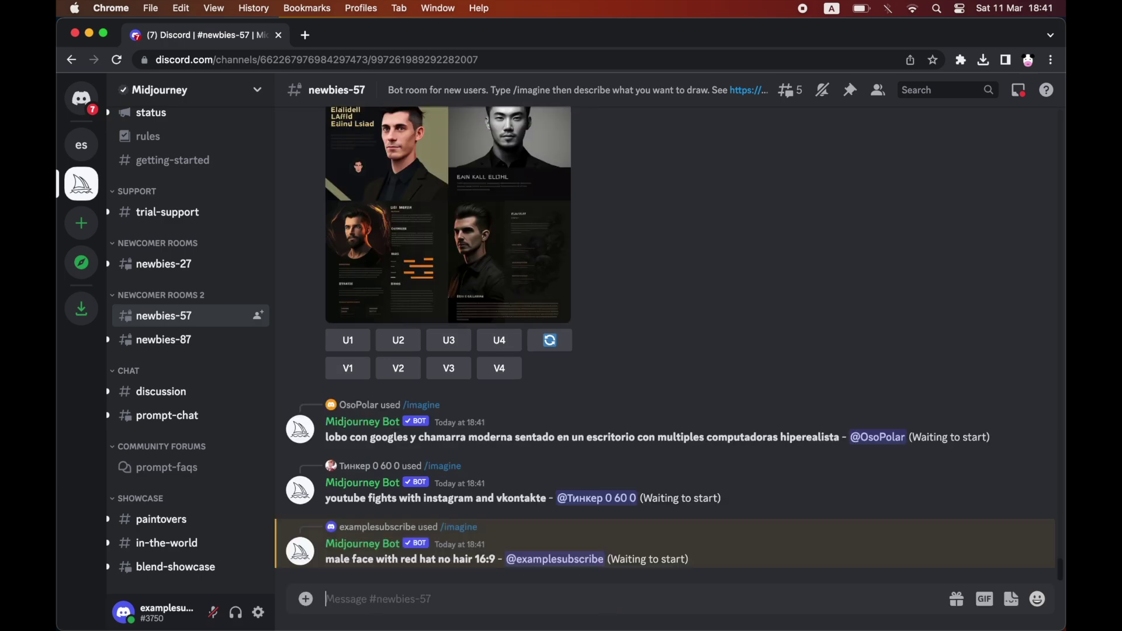